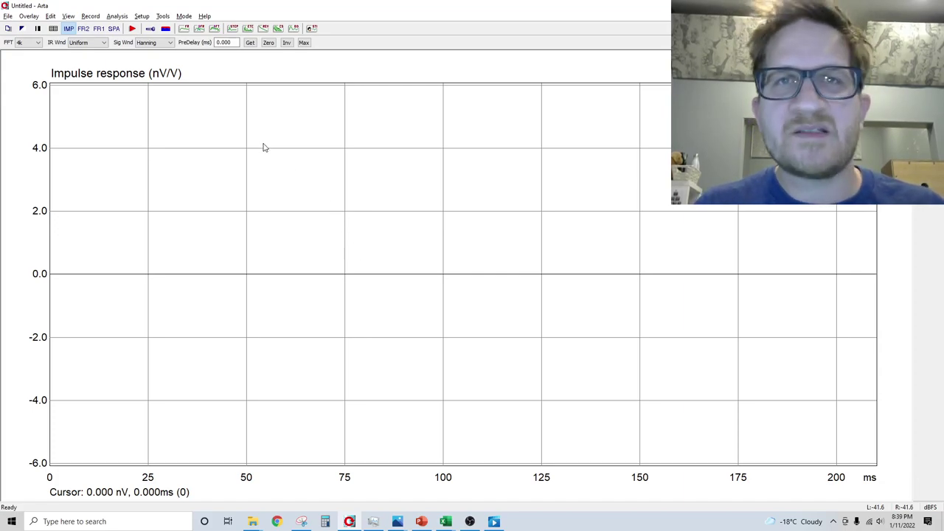
Record a sweep measurement, producing an impulse response with a sharp peak near 341 ms.
left_click(133, 29)
left_click_drag(477, 161, 289, 145)
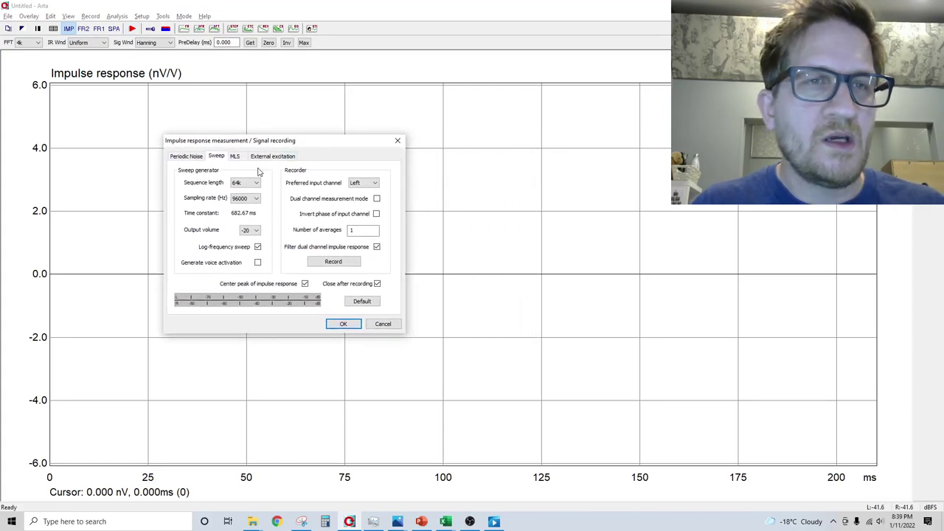
left_click(332, 262)
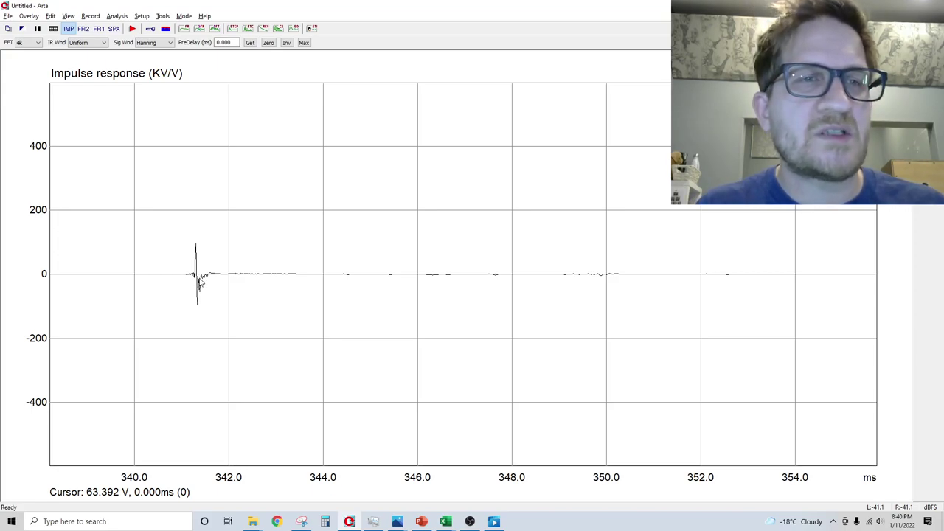
Gate the impulse from the 341.281 ms peak with a 1.250 ms (120-sample) gate.
left_click_drag(196, 284, 186, 280)
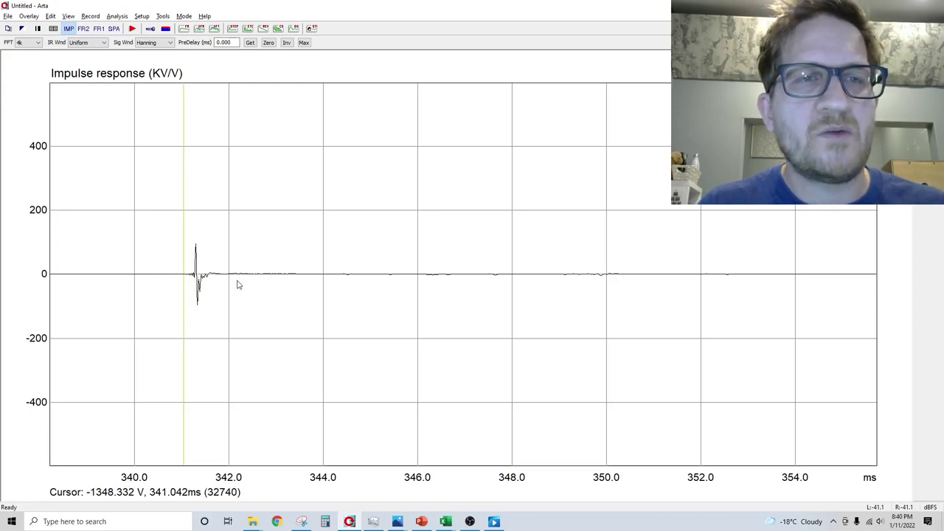
right_click(310, 287)
right_click(306, 282)
right_click(301, 283)
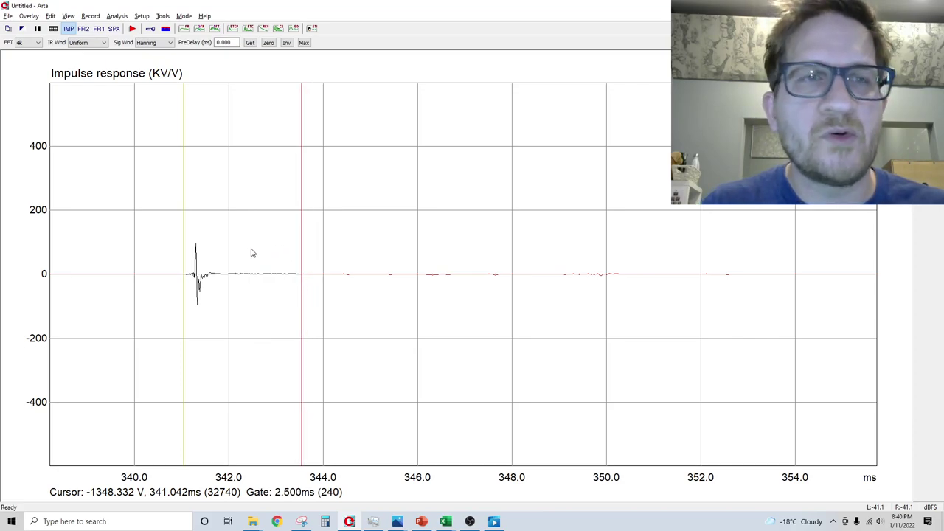
mouse_move(184, 274)
left_mouse_down()
mouse_move(158, 275)
mouse_move(194, 278)
left_mouse_up()
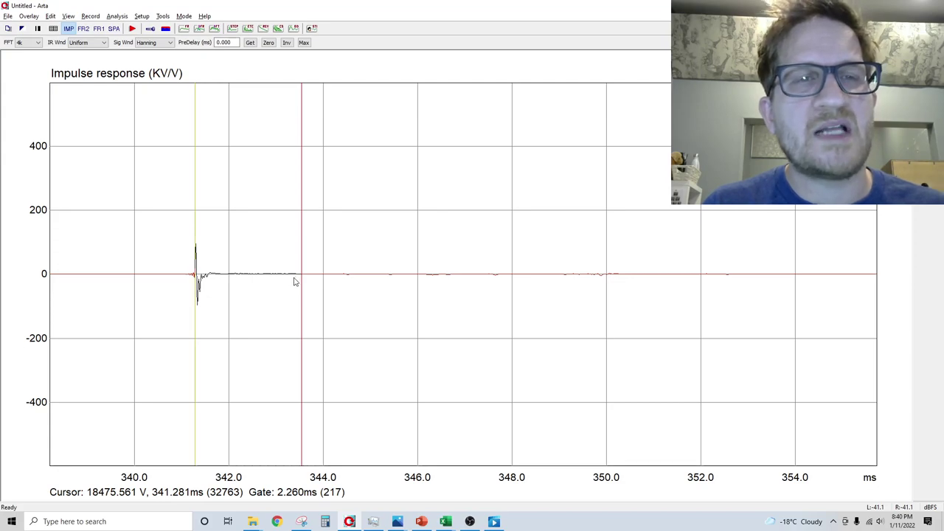
mouse_move(300, 277)
left_mouse_down()
mouse_move(333, 278)
mouse_move(302, 281)
left_mouse_up()
left_click(254, 277)
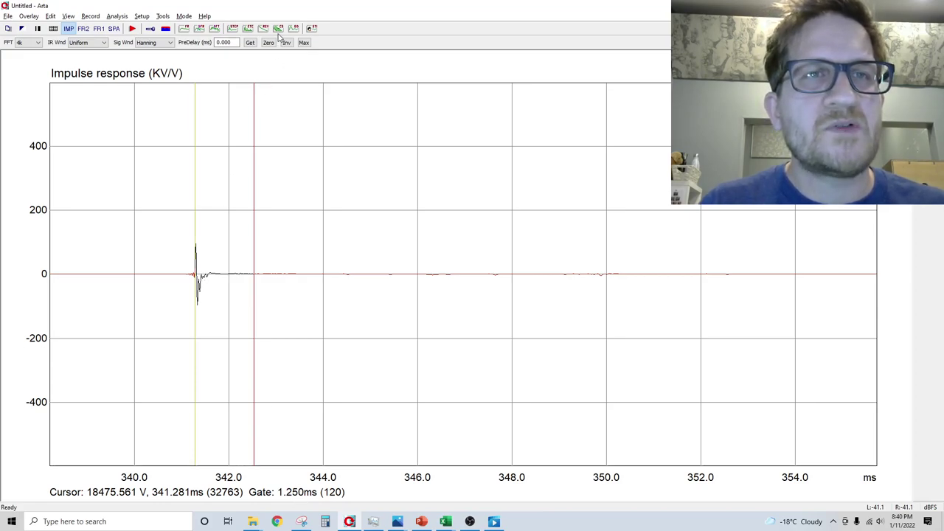
Try the smoothed frequency response and dismiss the gated-length-under-128-samples error.
left_click(186, 30)
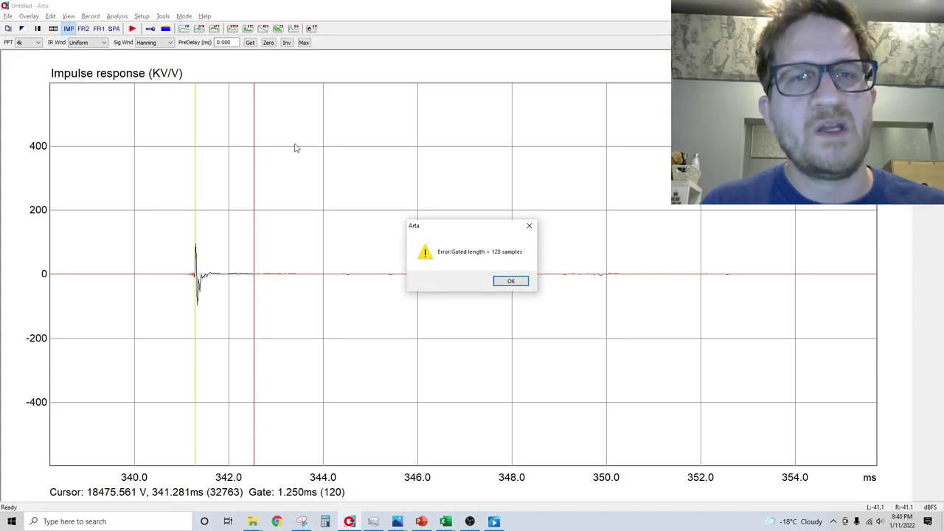
left_click_drag(459, 223, 290, 178)
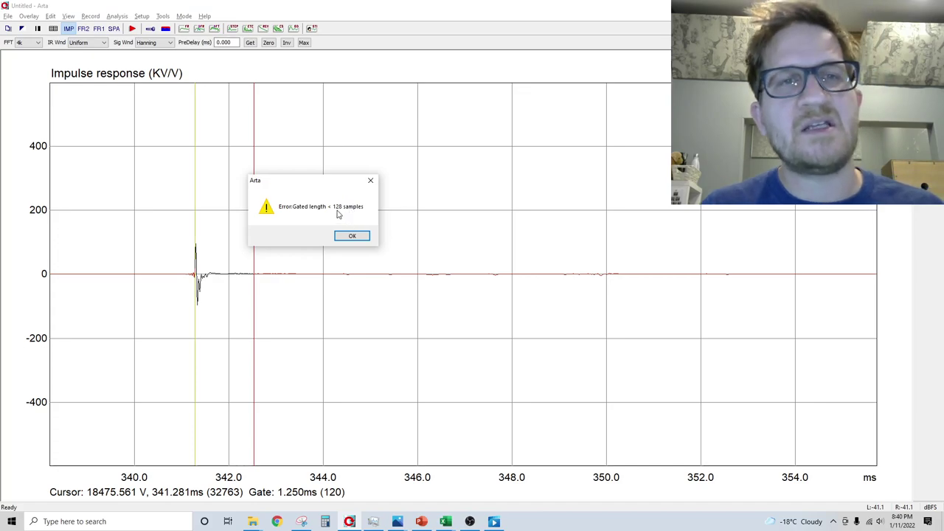
left_click(352, 235)
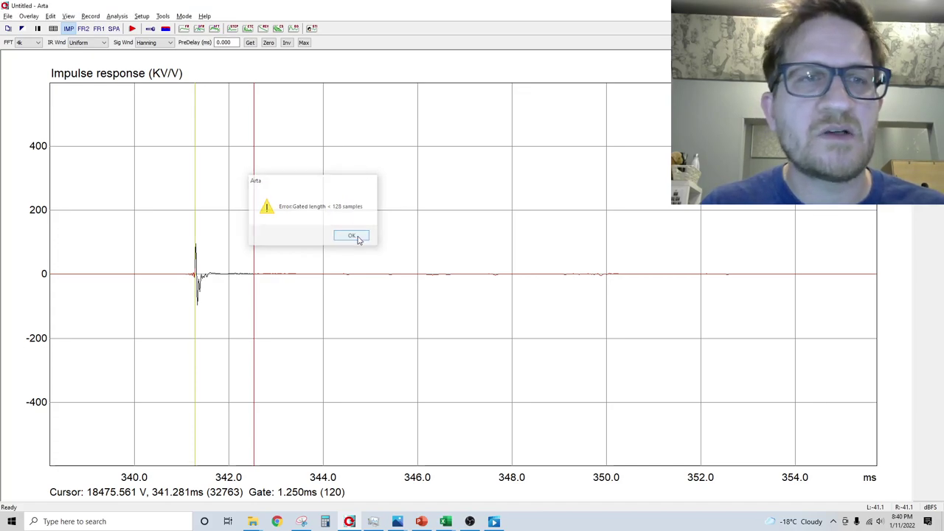
Lengthen the gate to 2.219 ms (213 samples), ending near 343.5 ms.
right_click(289, 280)
right_click(296, 280)
right_click(298, 279)
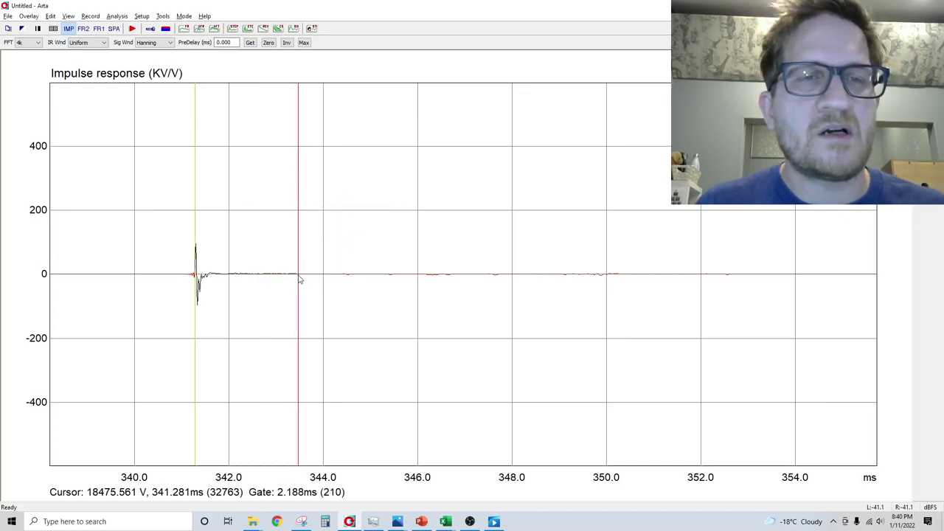
right_click(300, 279)
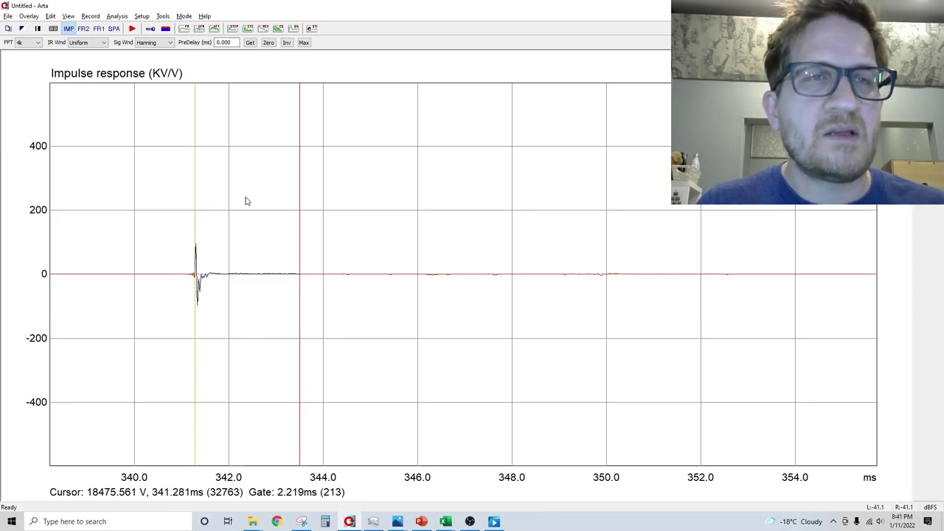
Show the gated 1/24-octave smoothed frequency response and widen its magnitude range to 20–120 dB.
left_click(183, 29)
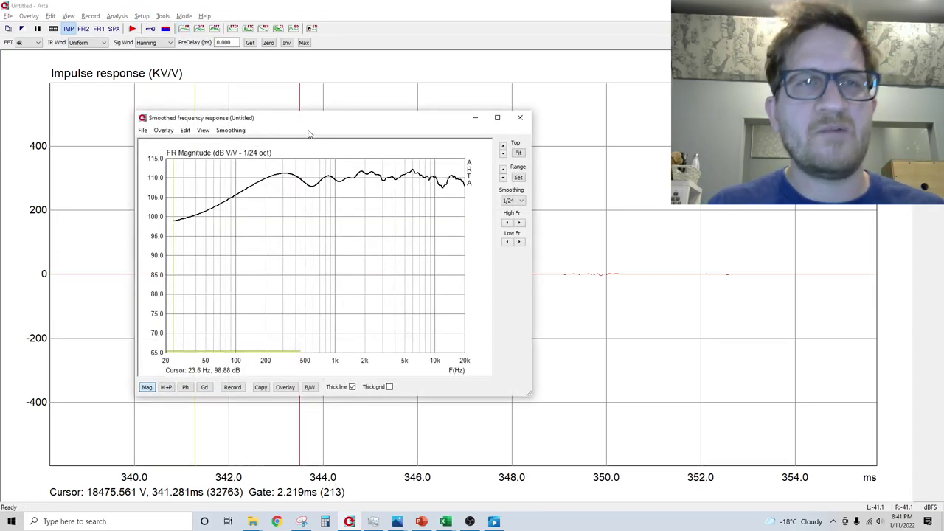
left_click_drag(306, 120, 315, 104)
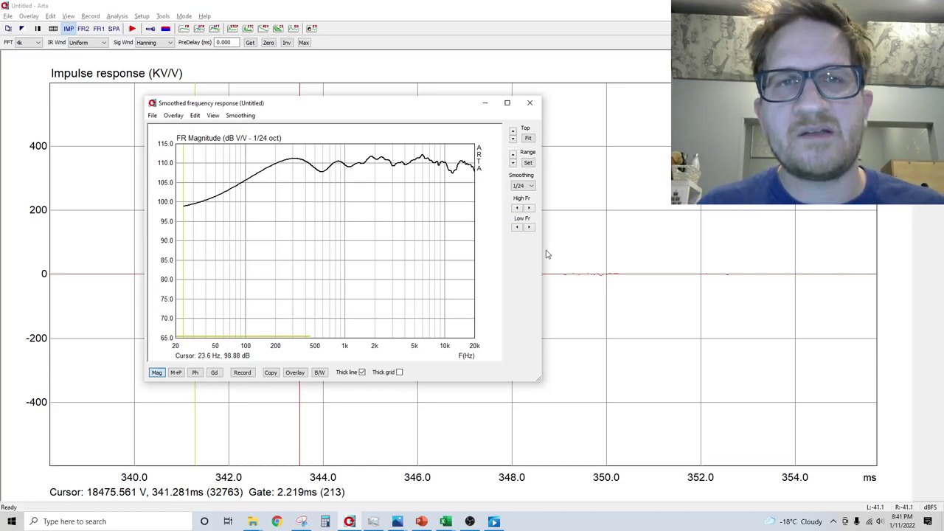
left_click(513, 155)
left_click(513, 155)
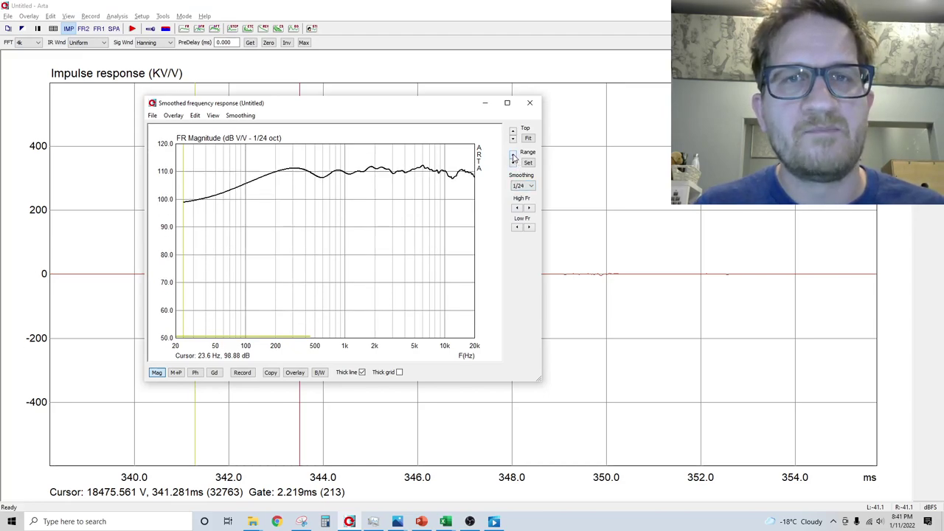
left_click(513, 156)
left_click(514, 155)
left_click(514, 156)
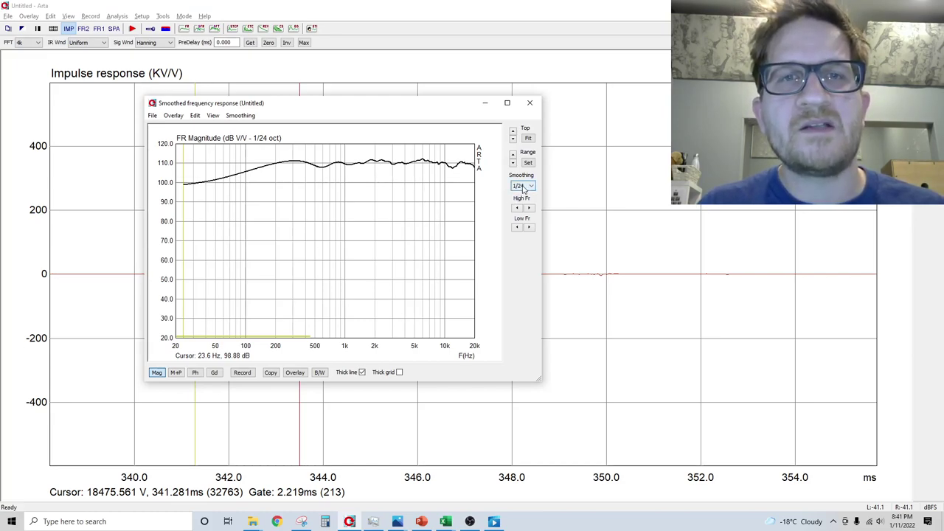
Compare 1/3-octave smoothing, then return to 1/24-octave smoothing.
left_click(523, 187)
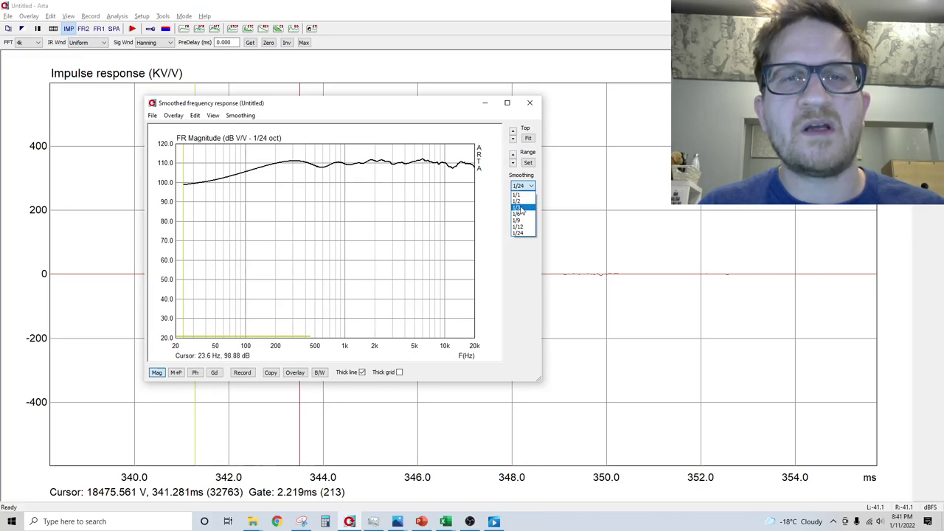
left_click(519, 209)
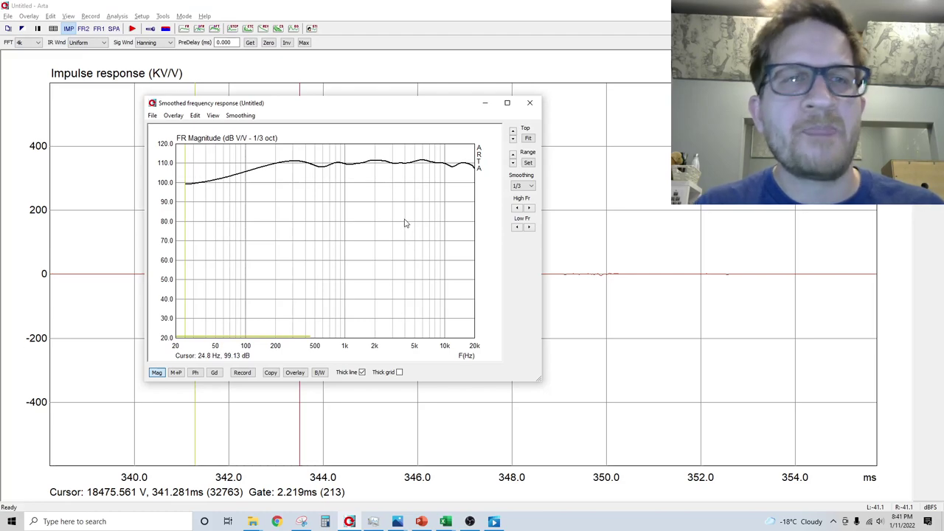
left_click(524, 189)
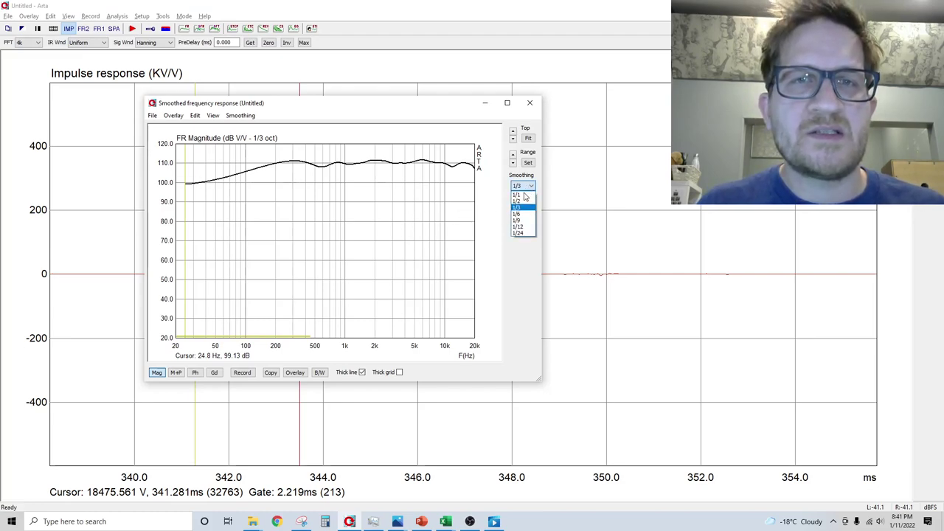
left_click(519, 232)
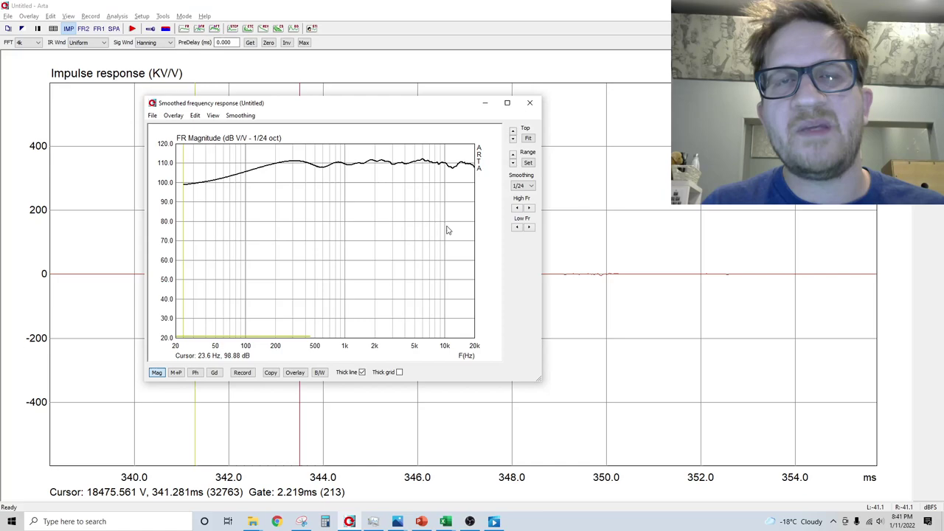
Narrow the magnitude axis range to 70–120 dB.
left_click(513, 165)
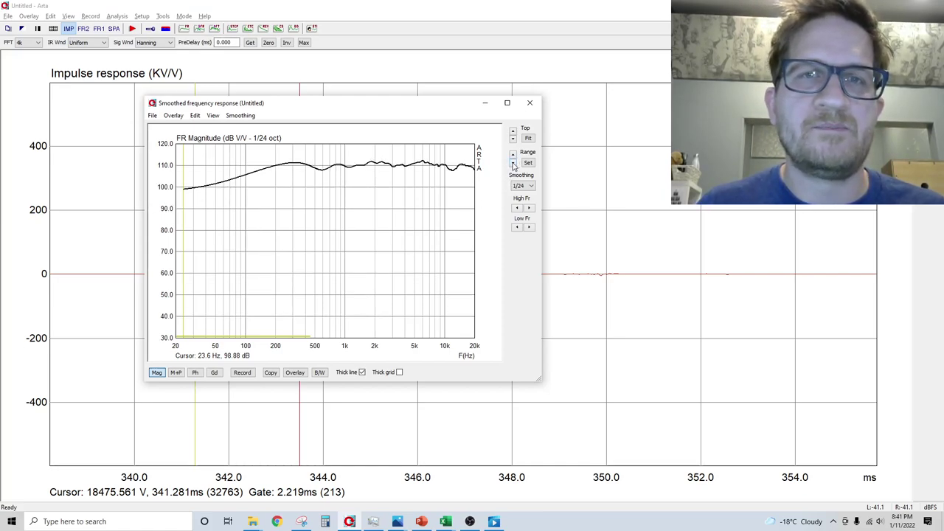
left_click(514, 165)
left_click(513, 165)
left_click(513, 165)
left_click(513, 165)
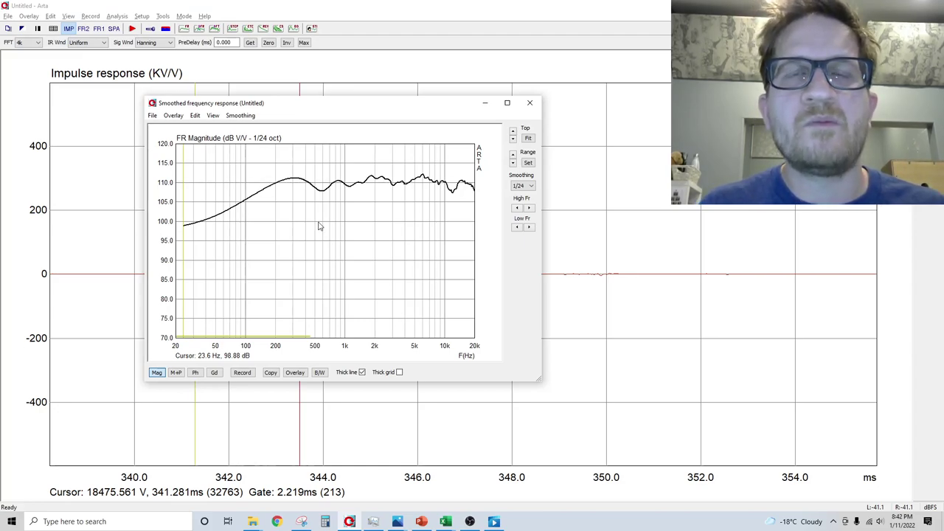
Close the frequency response window and clear the gate, keeping only the 341.281 ms start marker.
left_click(529, 102)
mouse_move(318, 276)
left_mouse_down()
mouse_move(307, 276)
mouse_move(380, 276)
mouse_move(332, 280)
mouse_move(355, 279)
mouse_move(341, 279)
left_mouse_up()
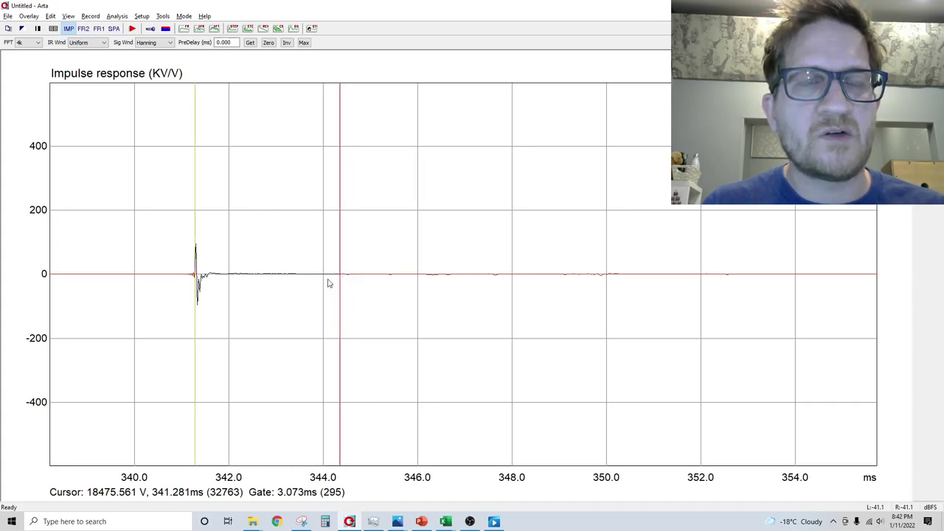
left_click_drag(329, 283, 333, 276)
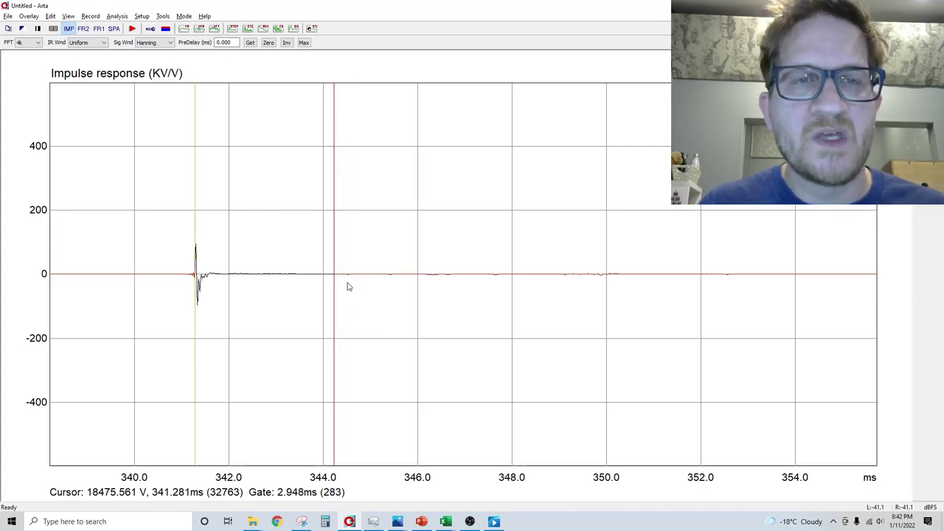
left_click_drag(340, 280, 425, 283)
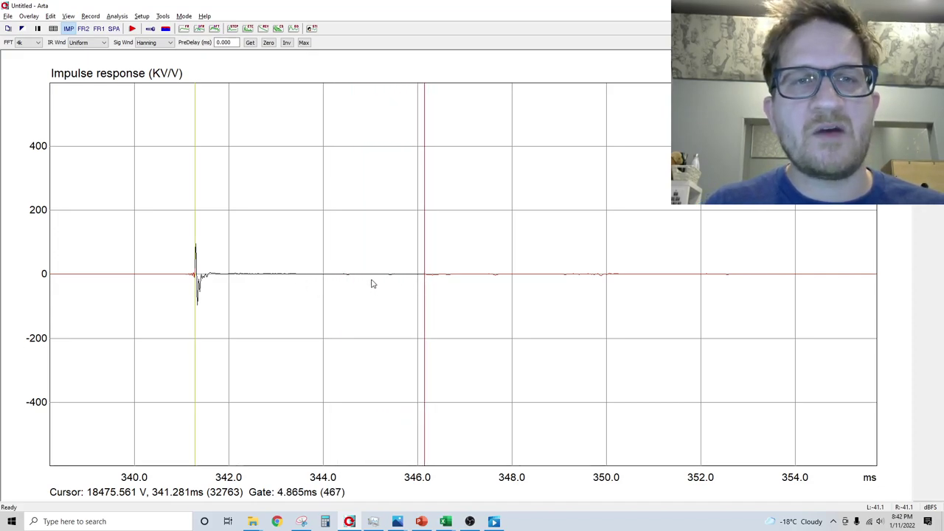
right_click(420, 280)
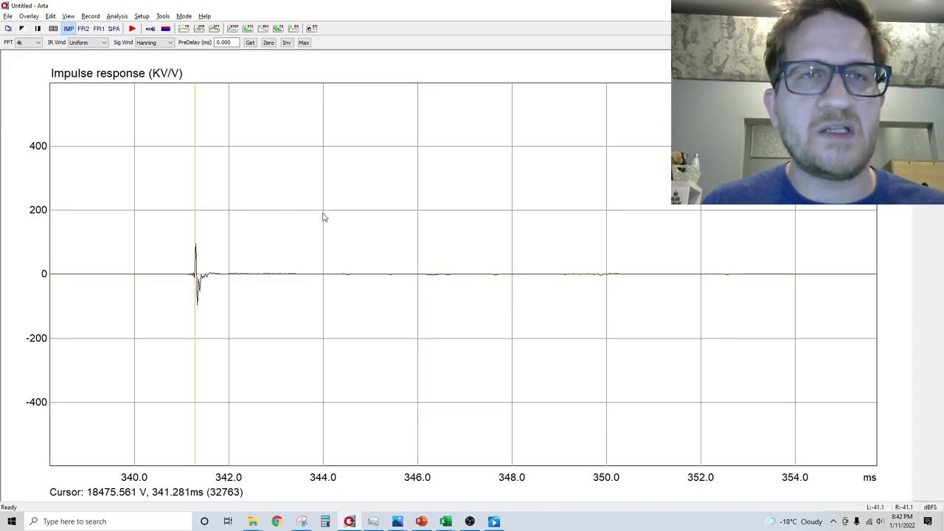
Show the ungated smoothed frequency response, comparing 1/1 and 1/3 before setting 1/24-octave smoothing.
left_click(184, 29)
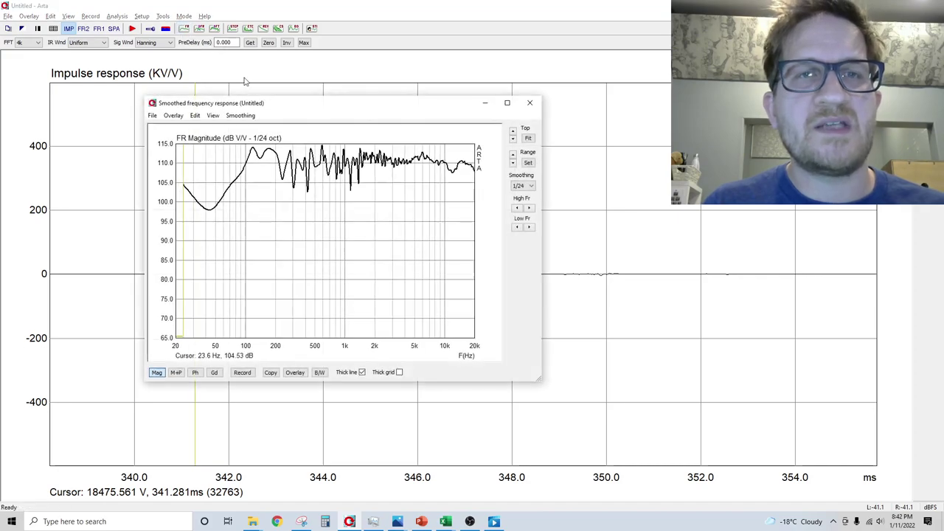
left_click(524, 188)
left_click(519, 195)
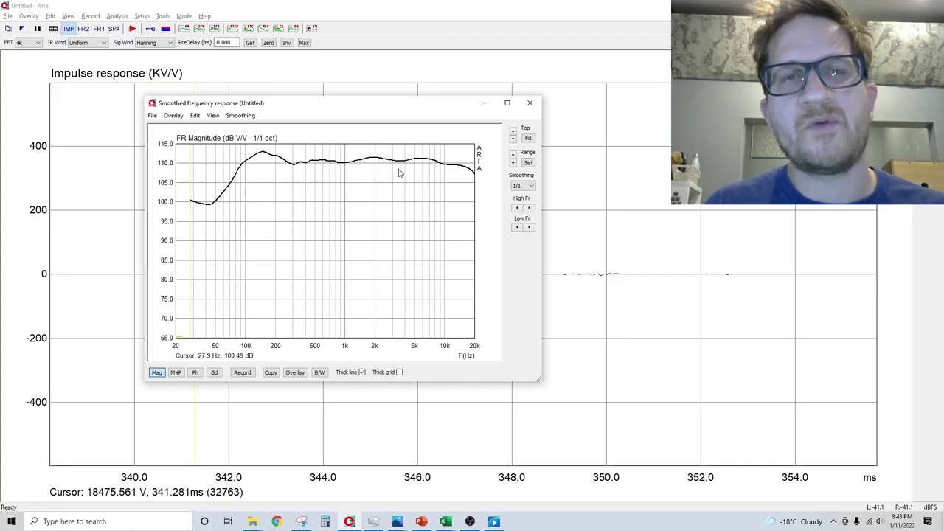
left_click(525, 186)
left_click(518, 207)
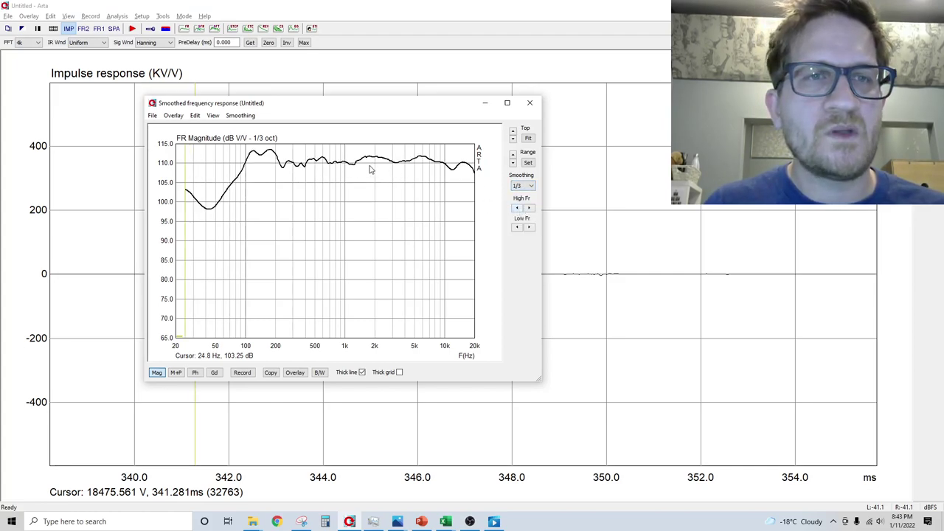
left_click(525, 186)
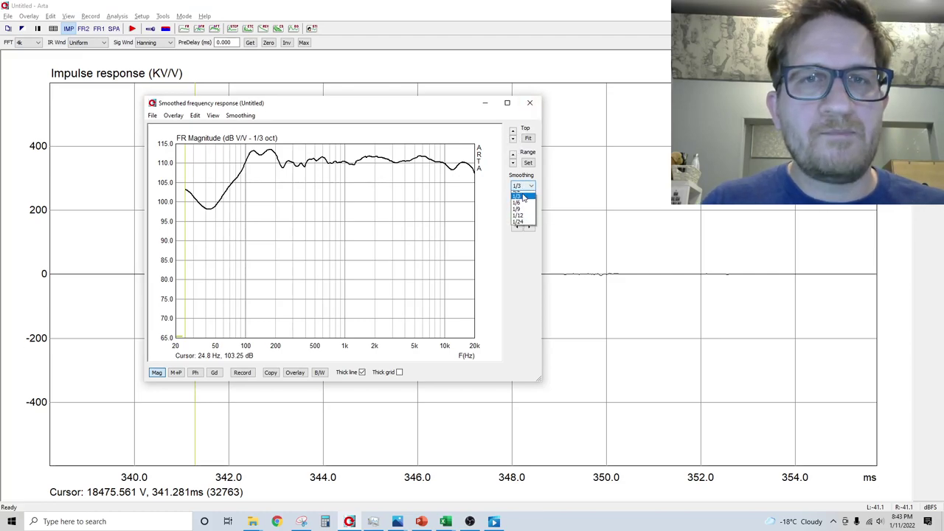
left_click(519, 236)
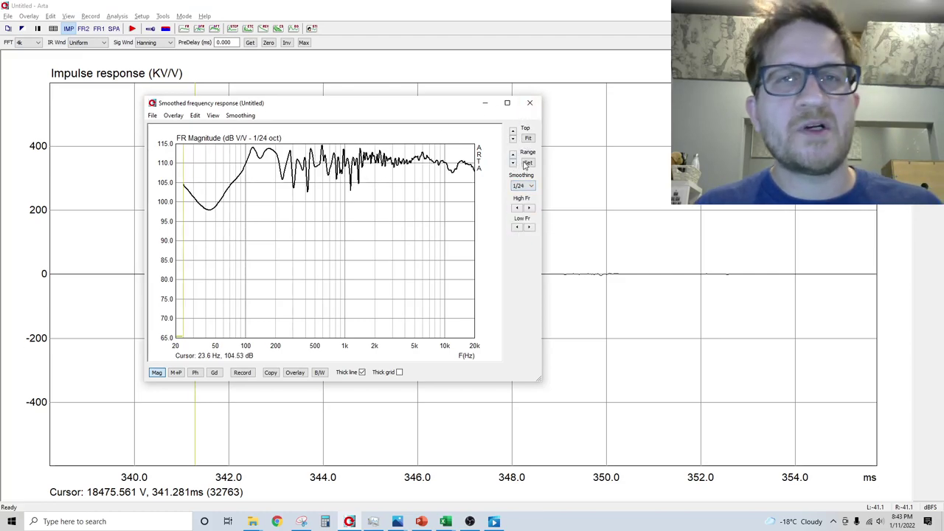
Close the frequency response window and regate the impulse at 2.240 ms.
left_click(529, 102)
right_click(337, 267)
right_click(300, 279)
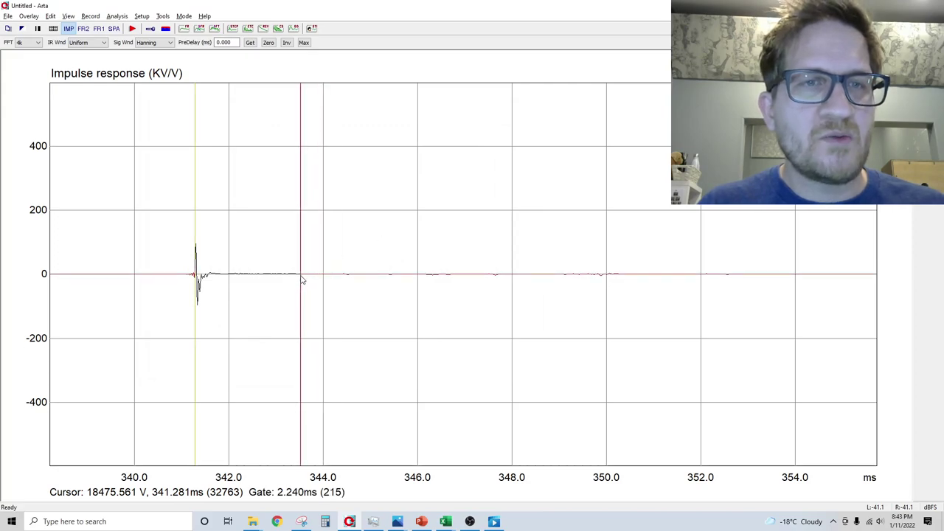
Reopen the gated smoothed response and bring up the Copy/Save Image dialog (X Large, 3:2).
left_click(183, 29)
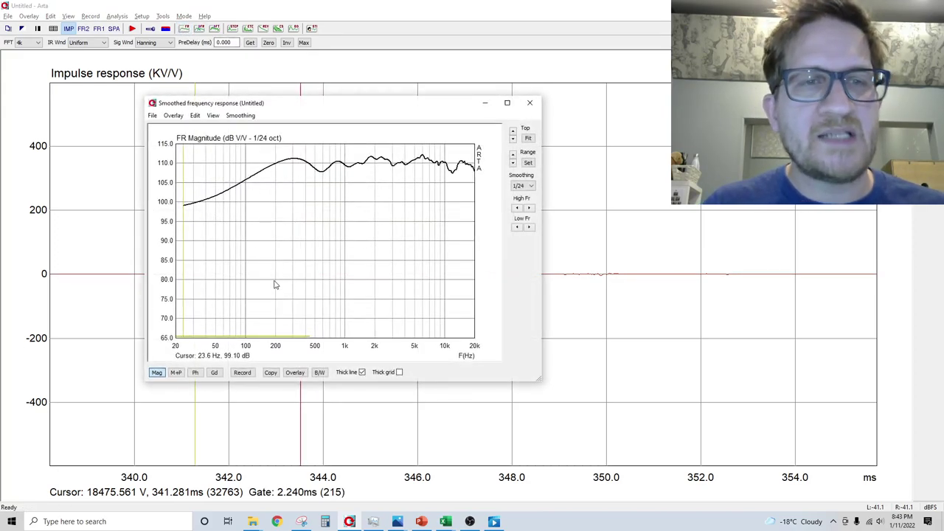
left_click(272, 373)
left_click_drag(308, 196, 325, 213)
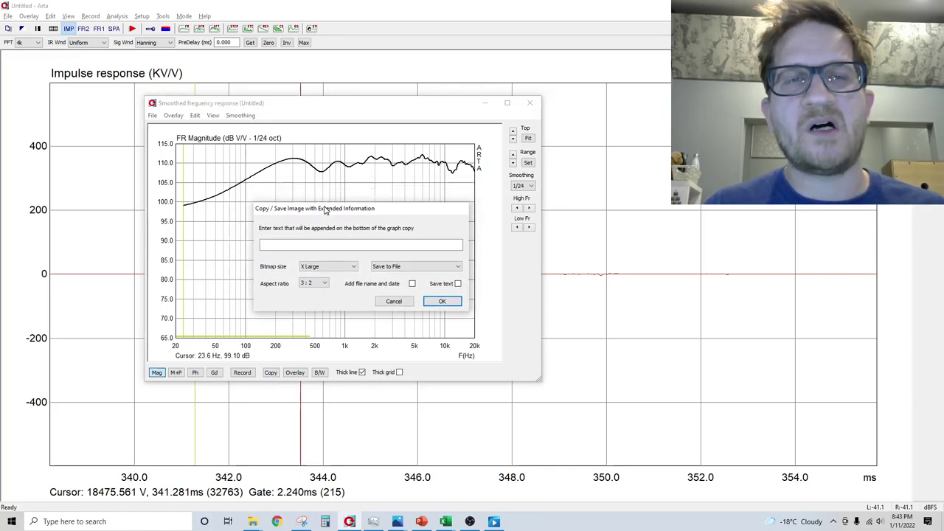
Cancel the image export without a caption and close the smoothed response window.
left_click(281, 243)
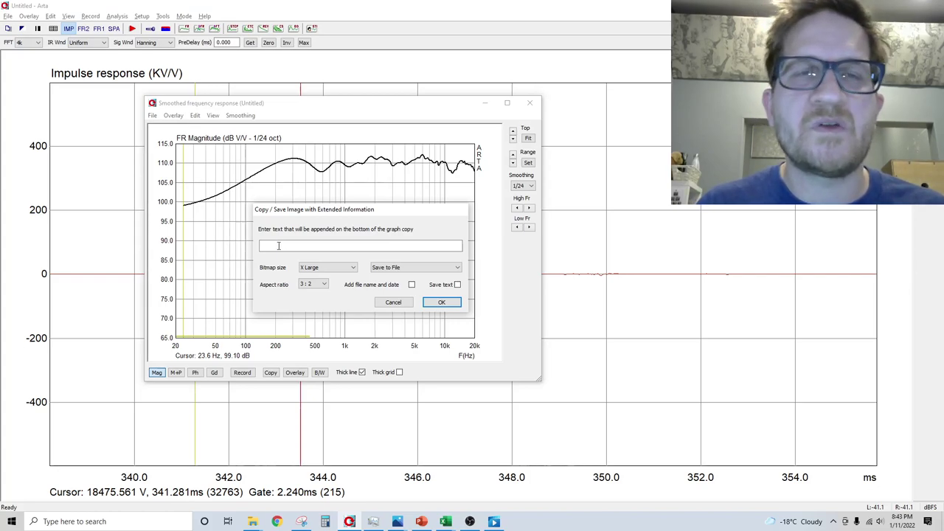
left_click(282, 243)
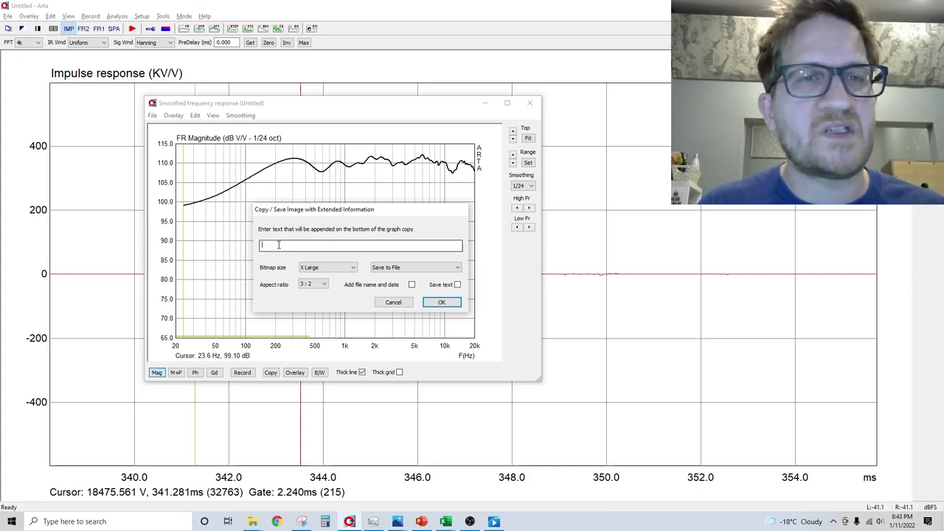
left_click(396, 302)
left_click(529, 103)
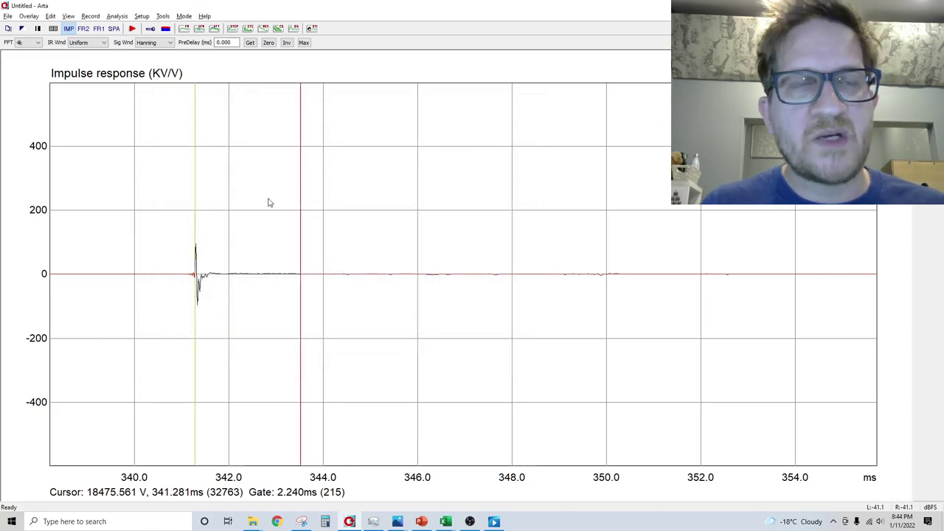
Set a 50 dB range in Burst Decay setup and dismiss the gated length warning.
left_click(294, 28)
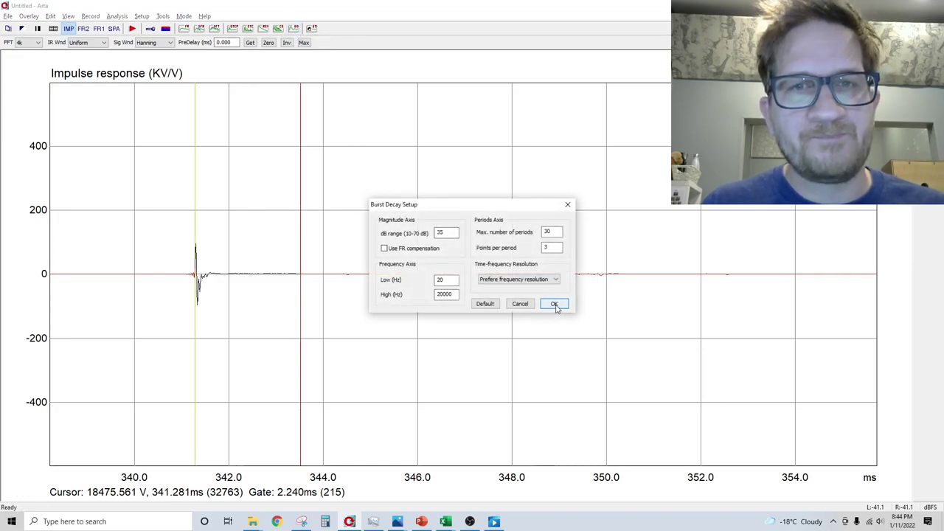
double_click(447, 232)
key("BackSpace")
type("50")
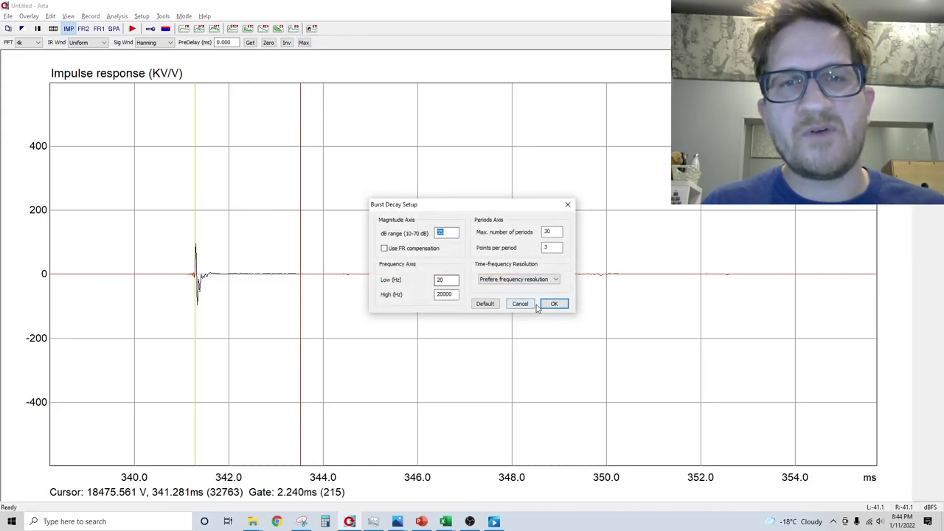
left_click(554, 303)
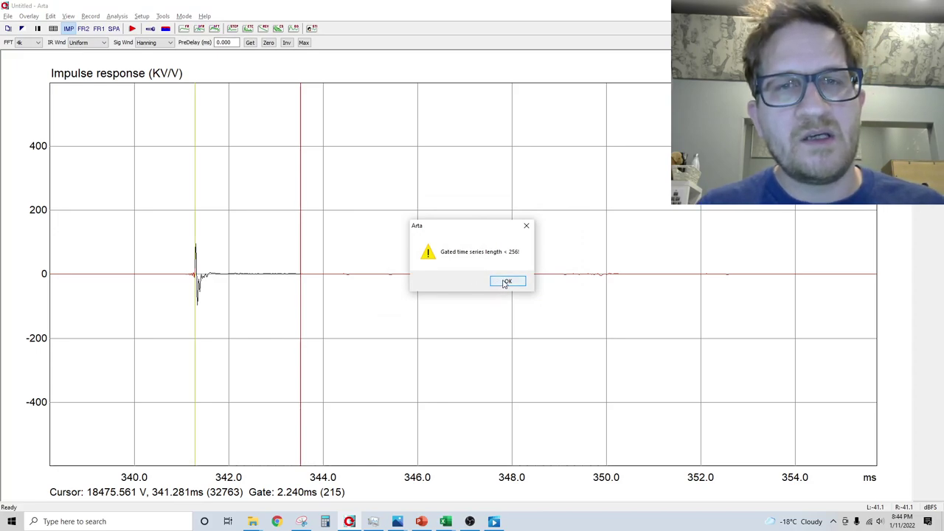
left_click(507, 282)
Lengthen the gate to 2.625 ms, then to 2.802 ms (269 samples), retrying the burst decay each time.
right_click(316, 279)
right_click(319, 279)
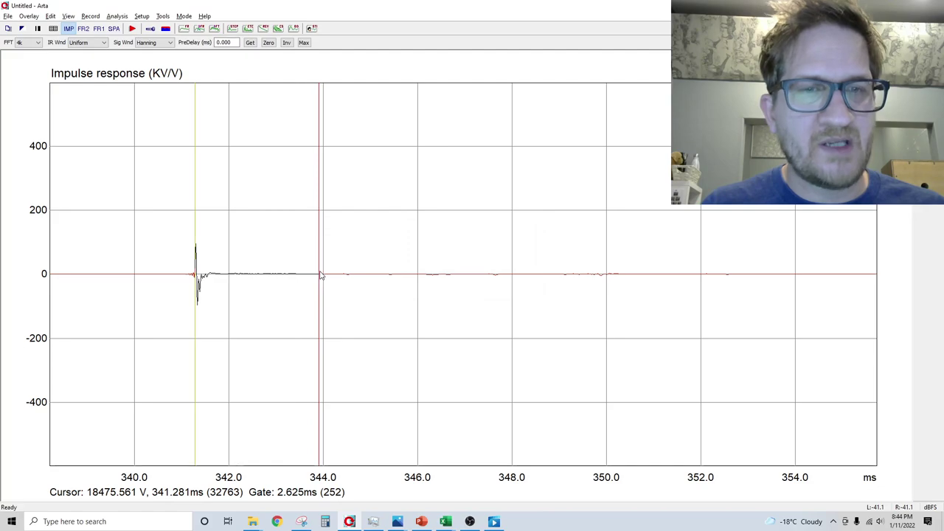
left_click(296, 29)
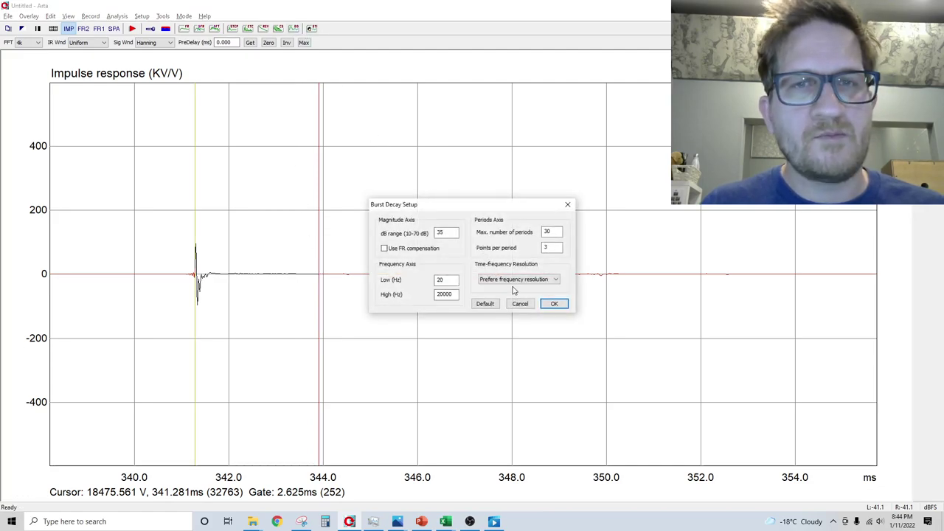
left_click(551, 303)
left_click(507, 281)
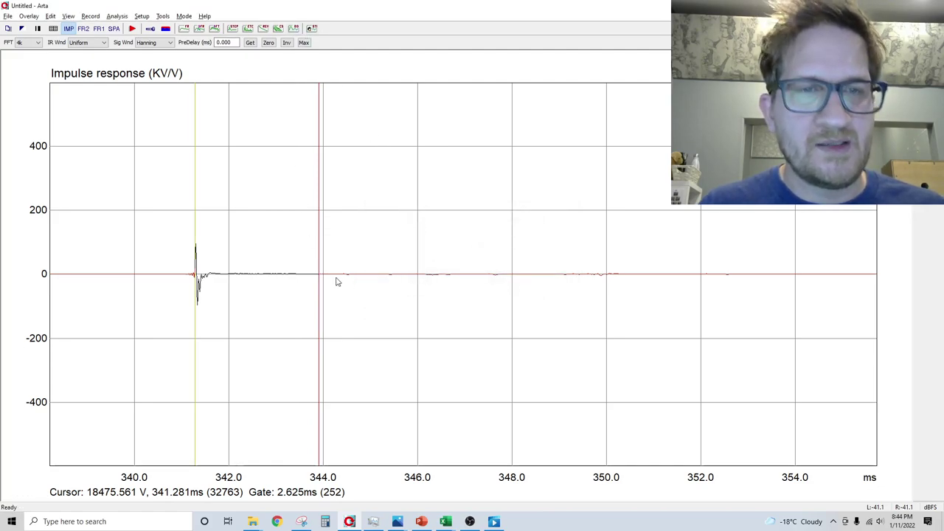
right_click(322, 279)
right_click(327, 279)
left_click(294, 28)
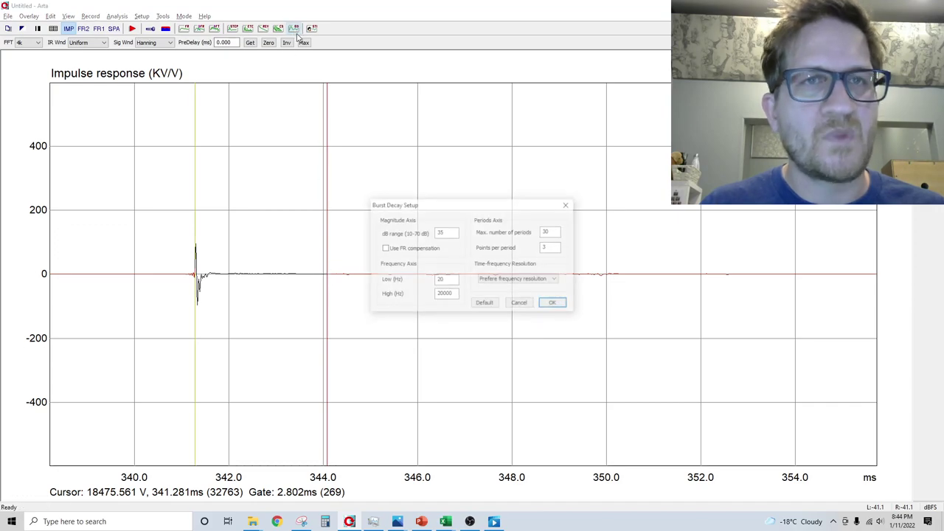
Compare the Burst Decay waterfall gated at 3.95 ms with an ungated one.
left_click(552, 303)
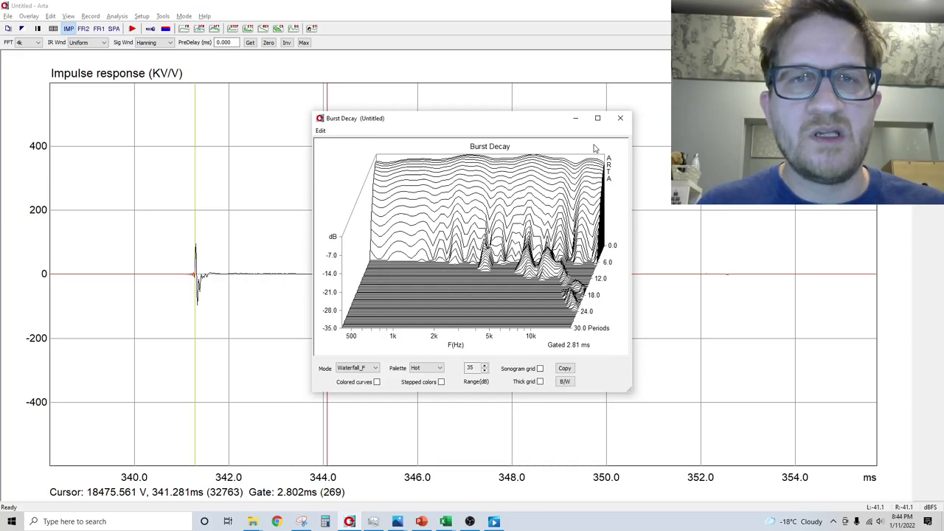
left_click(621, 117)
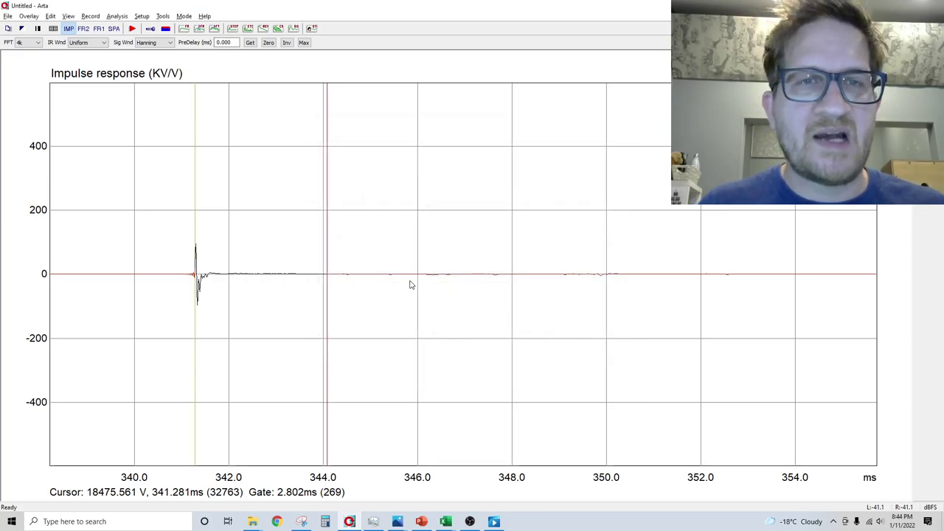
left_click(294, 28)
left_click(554, 304)
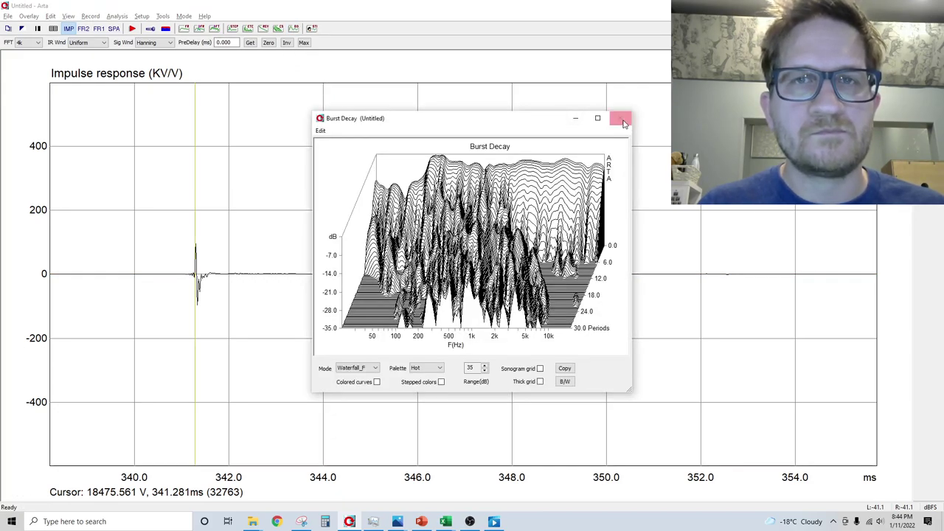
left_click(620, 118)
Widen the gate to 3.938 ms and recompute the Burst Decay waterfall.
right_click(339, 284)
left_click_drag(340, 283, 381, 281)
left_click(294, 29)
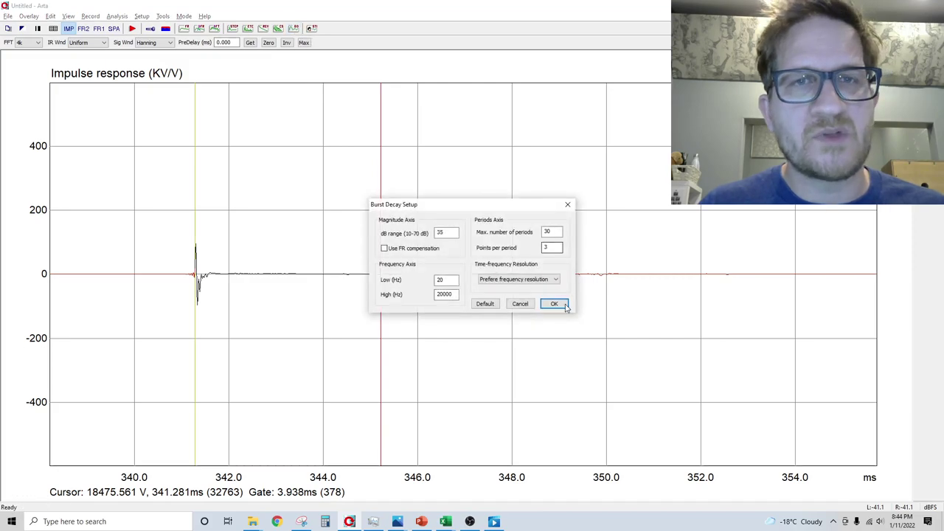
left_click(554, 304)
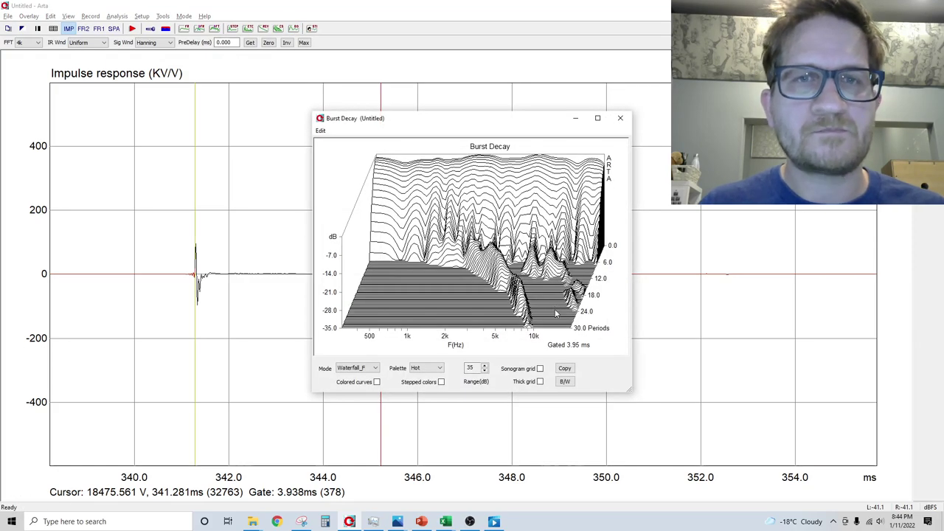
left_click(620, 120)
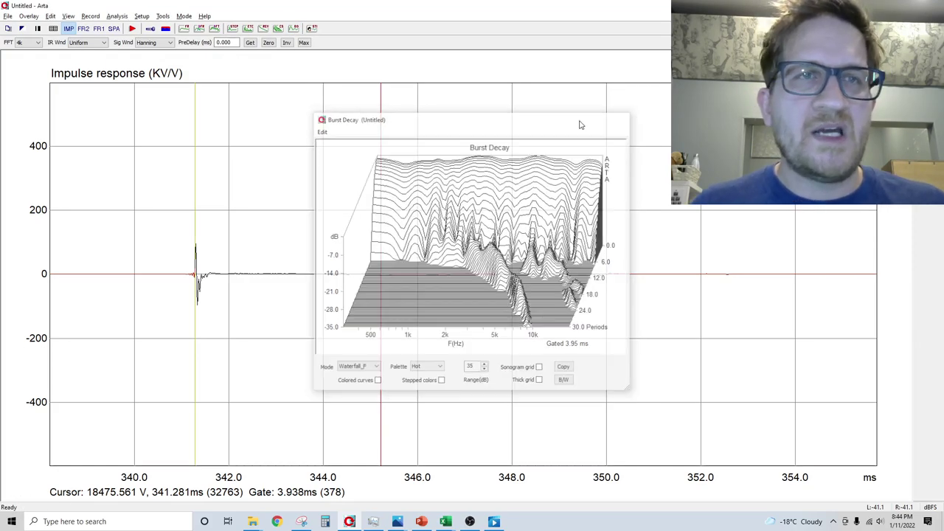
Show the step response from 340 ms, gain raised twice, drawn with thick lines.
left_click(232, 28)
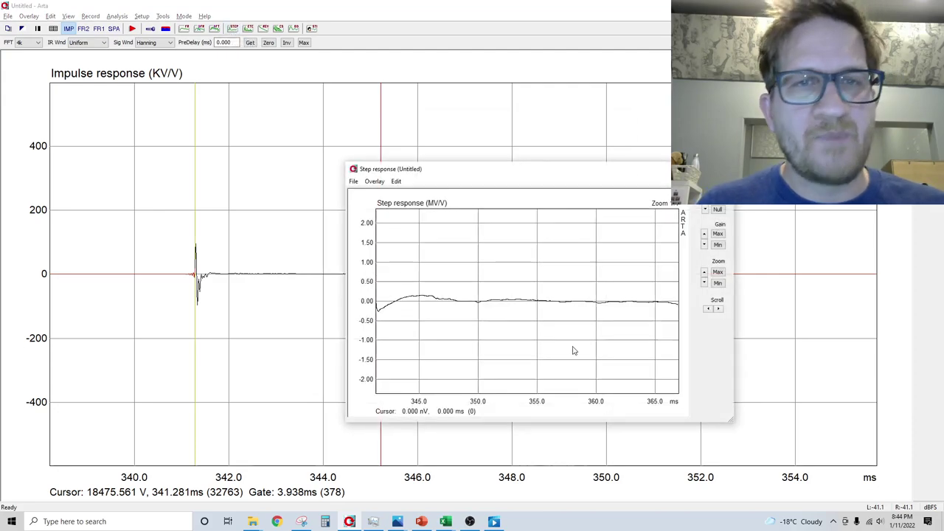
left_click(715, 308)
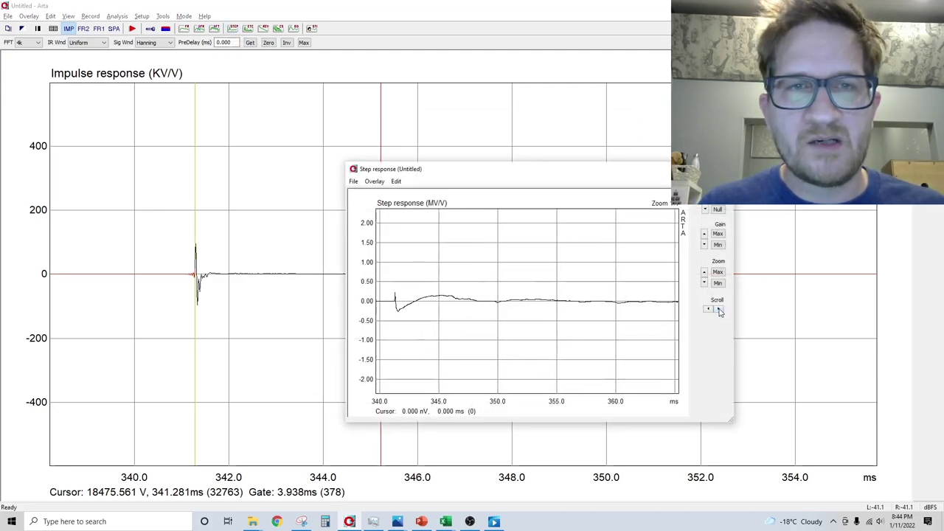
left_click(703, 233)
left_click(703, 233)
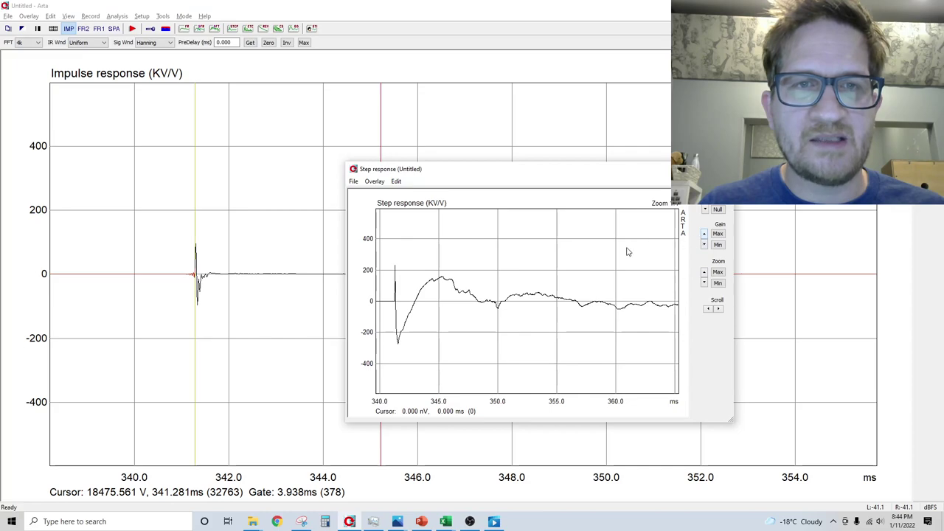
left_click(396, 181)
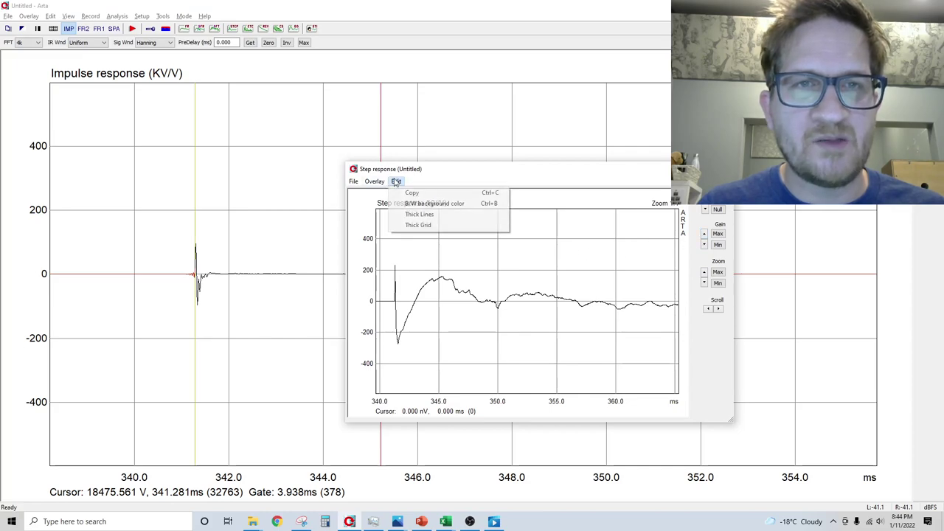
left_click(418, 214)
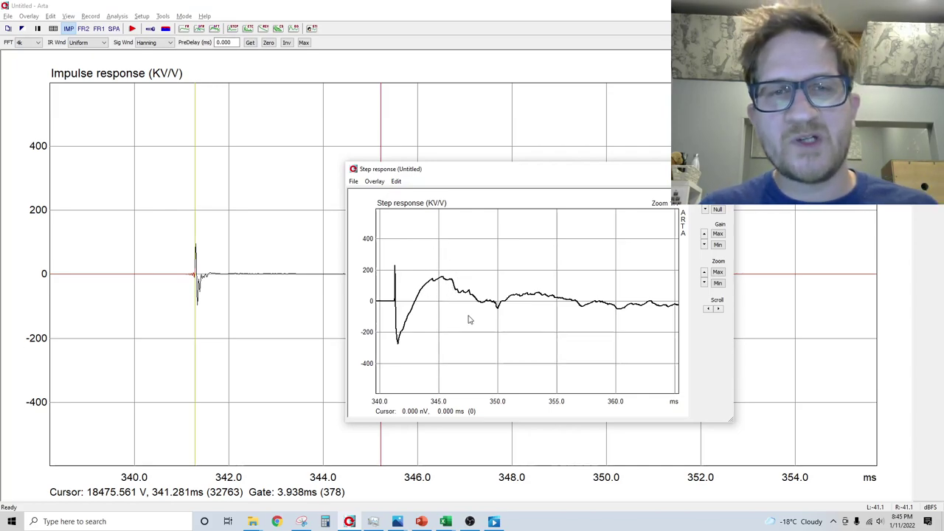
Copy the step response graph to the clipboard as an image.
left_click(396, 182)
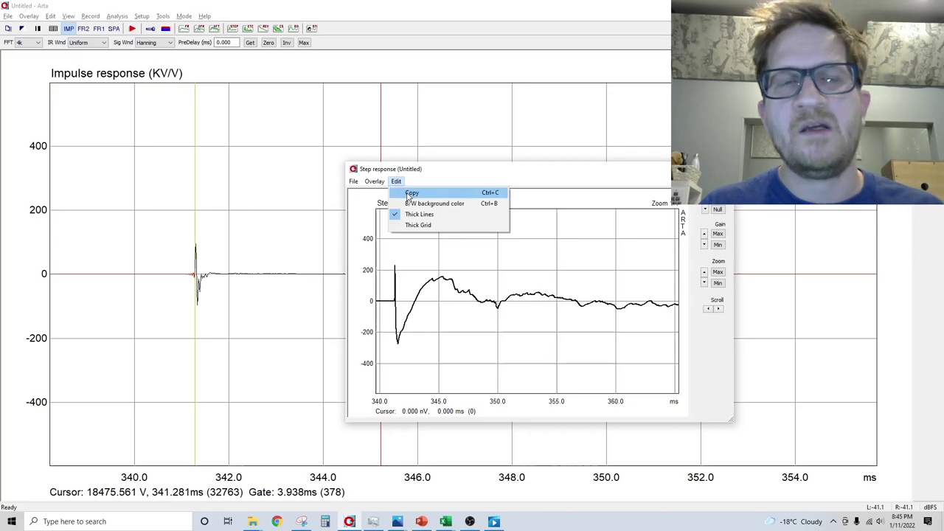
left_click(411, 193)
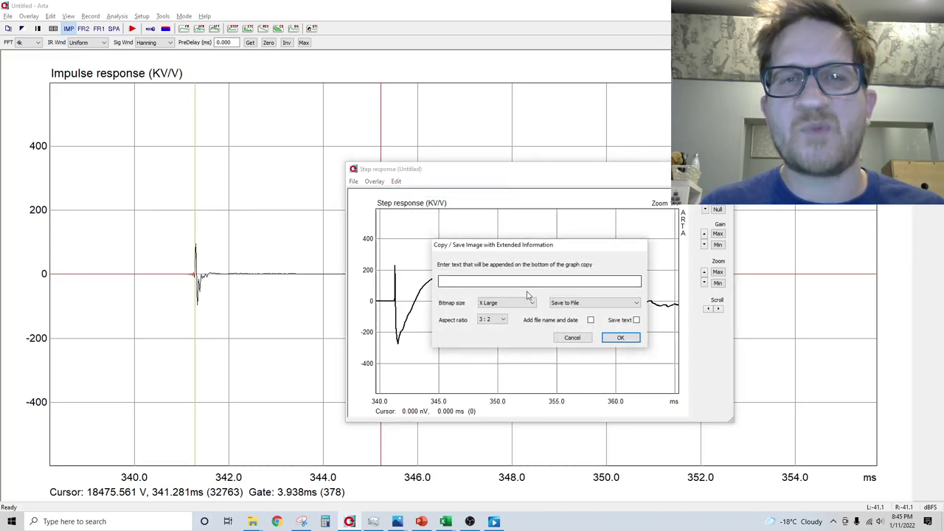
left_click(572, 337)
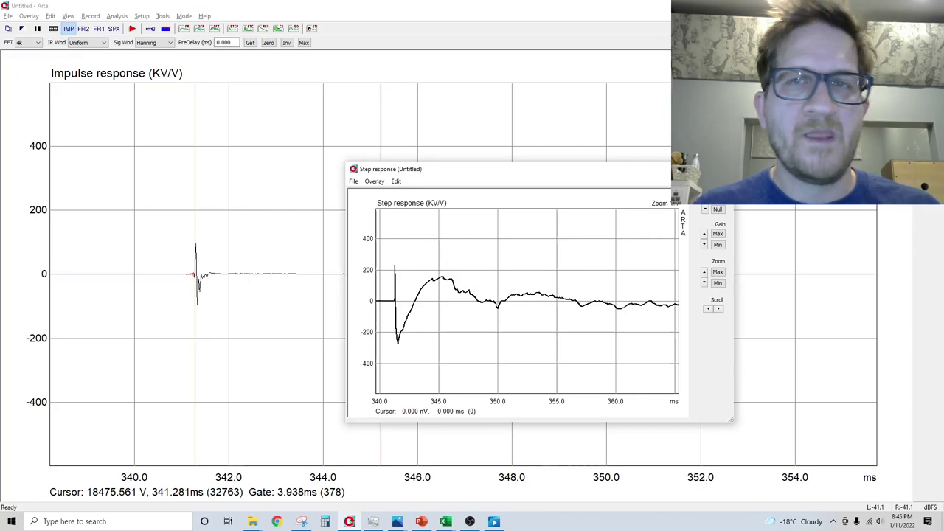
Close the Step response window to return to the 3.938 ms-gated impulse plot.
left_click(721, 169)
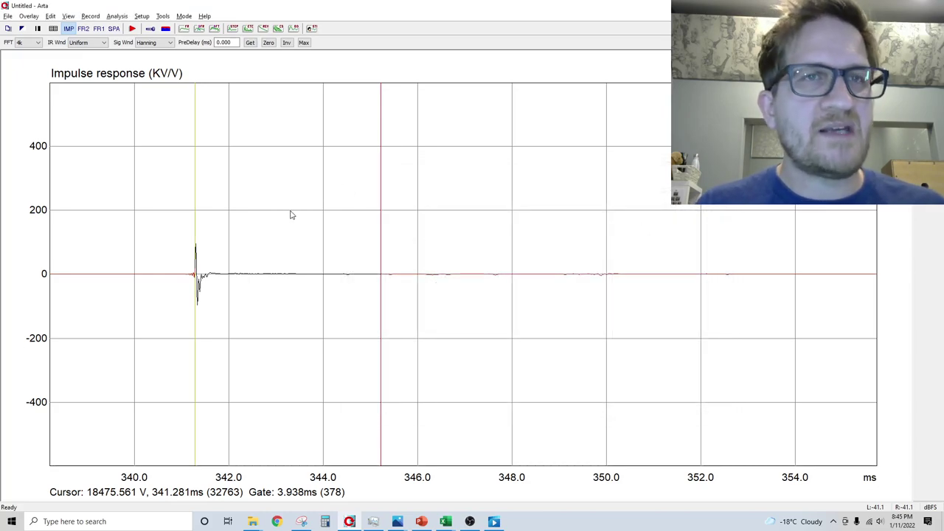